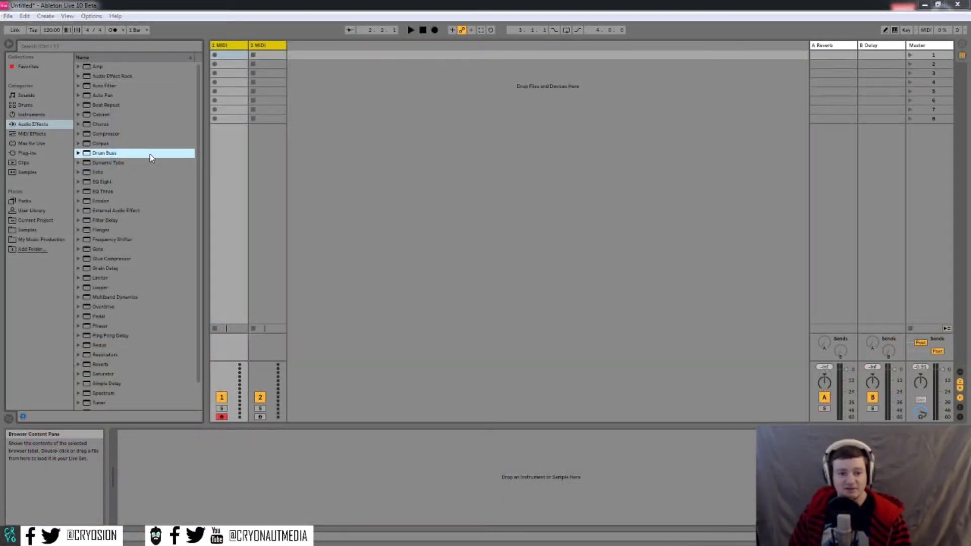
Browse the audio effects and drag Drum Buss onto track 1.
{"action": "left_click", "coordinate": [99, 316]}
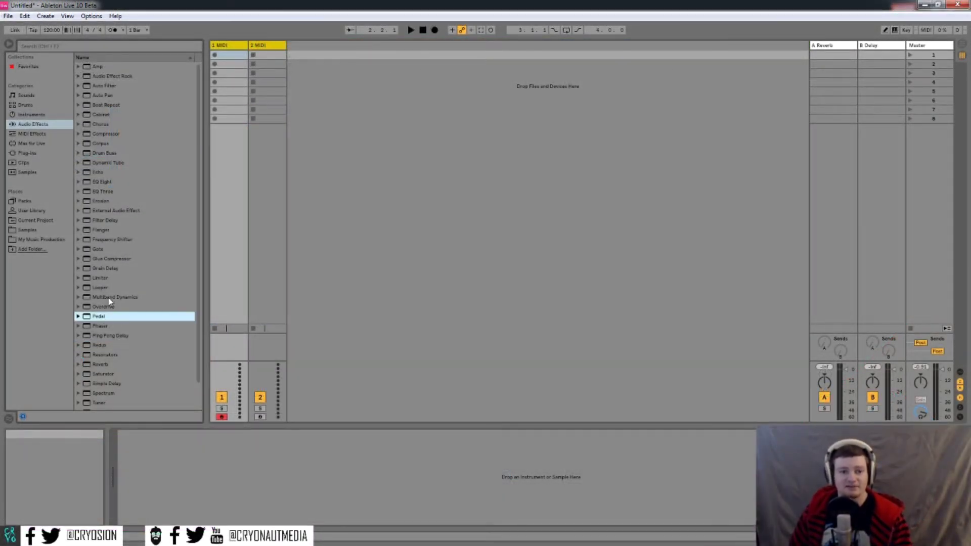
{"action": "left_click", "coordinate": [99, 172]}
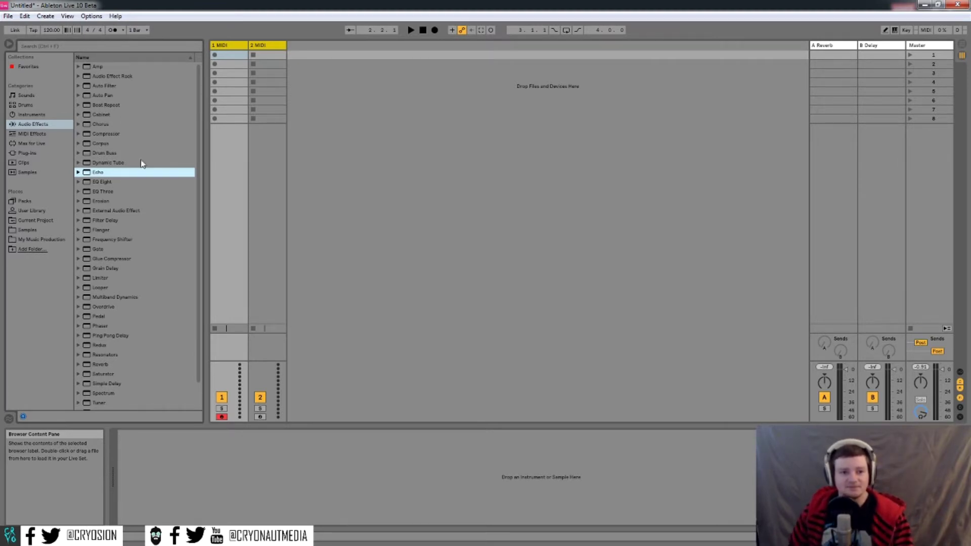
{"action": "left_click", "coordinate": [112, 157]}
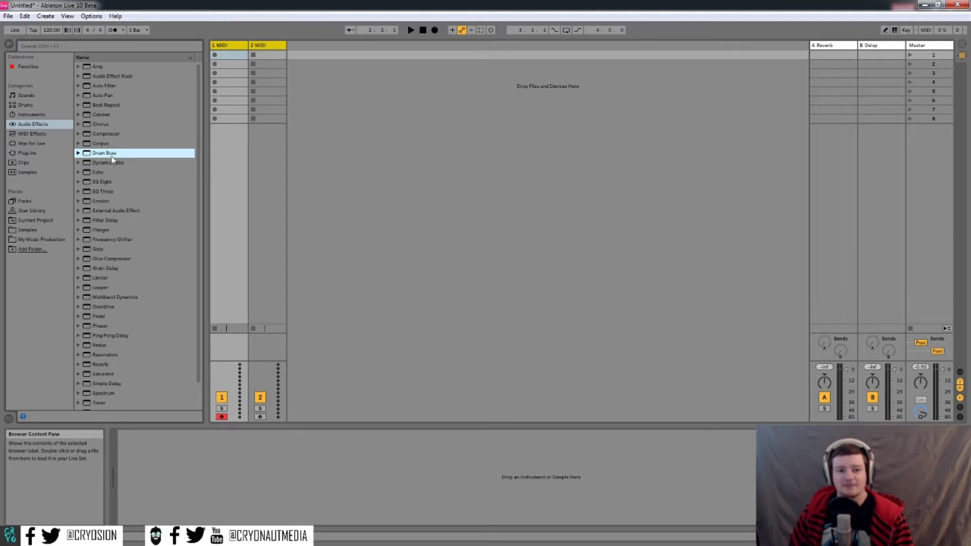
{"action": "left_click_drag", "start_coordinate": [112, 160], "coordinate": [302, 457]}
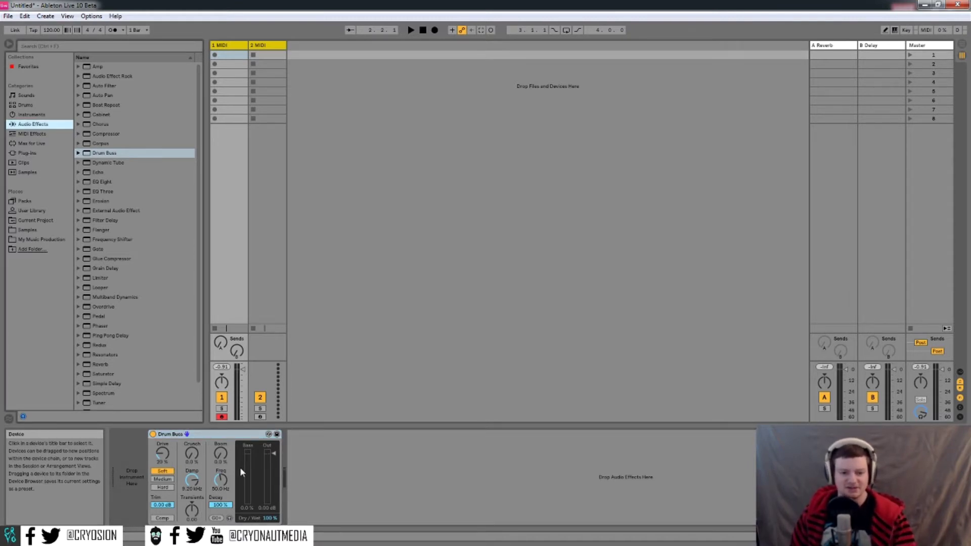
Load the Electrified Kit 11 drum preset onto track 1.
{"action": "left_click", "coordinate": [32, 114]}
{"action": "double_click", "coordinate": [103, 85]}
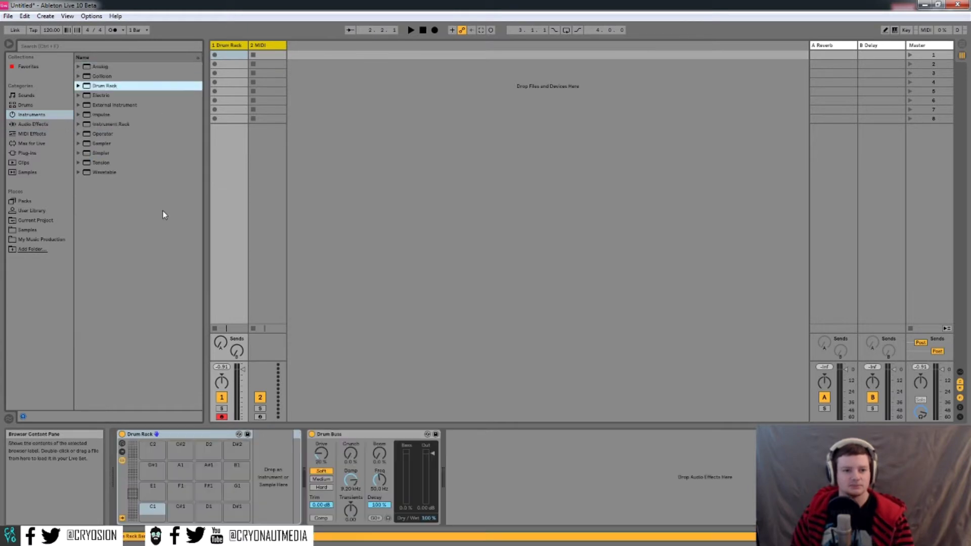
{"action": "left_click", "coordinate": [28, 172]}
{"action": "left_click", "coordinate": [26, 104]}
{"action": "scroll", "coordinate": [126, 227], "scroll_direction": "down", "scroll_amount": 10}
{"action": "left_click", "coordinate": [112, 277]}
{"action": "double_click", "coordinate": [111, 258]}
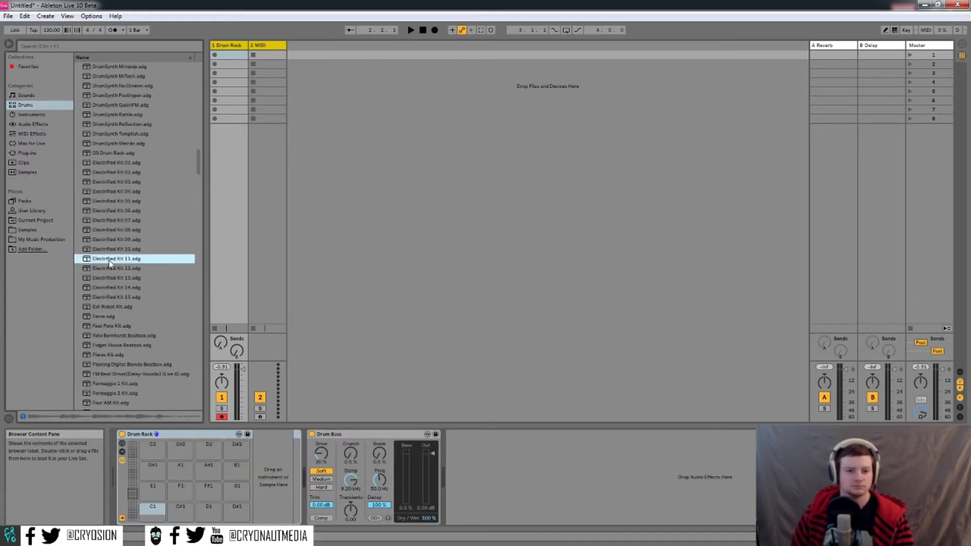
Draw a seven-note kick pattern, play it, and shift it to another kick row.
{"action": "key", "text": "ctrl+shift+m"}
{"action": "left_click", "coordinate": [317, 371]}
{"action": "left_click", "coordinate": [484, 371]}
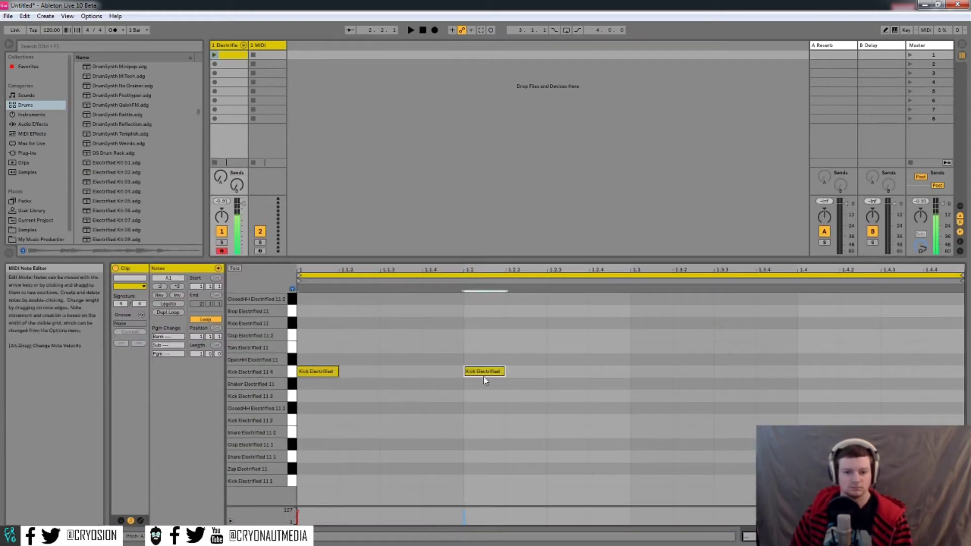
{"action": "left_click", "coordinate": [567, 371]}
{"action": "left_click", "coordinate": [609, 372]}
{"action": "left_click", "coordinate": [734, 372]}
{"action": "left_click", "coordinate": [817, 372]}
{"action": "left_click", "coordinate": [317, 395]}
{"action": "key", "text": "space"}
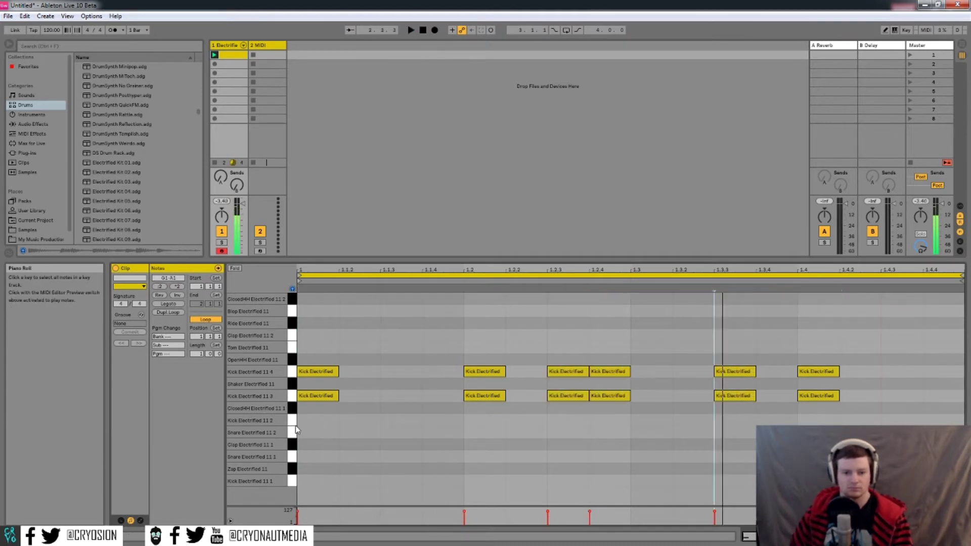
{"action": "key", "text": "Down"}
{"action": "key", "text": "Down"}
{"action": "key", "text": "Down"}
{"action": "key", "text": "Down"}
Swap in Electrified Kit 04, add two clap notes, and show the track's devices.
{"action": "double_click", "coordinate": [151, 192]}
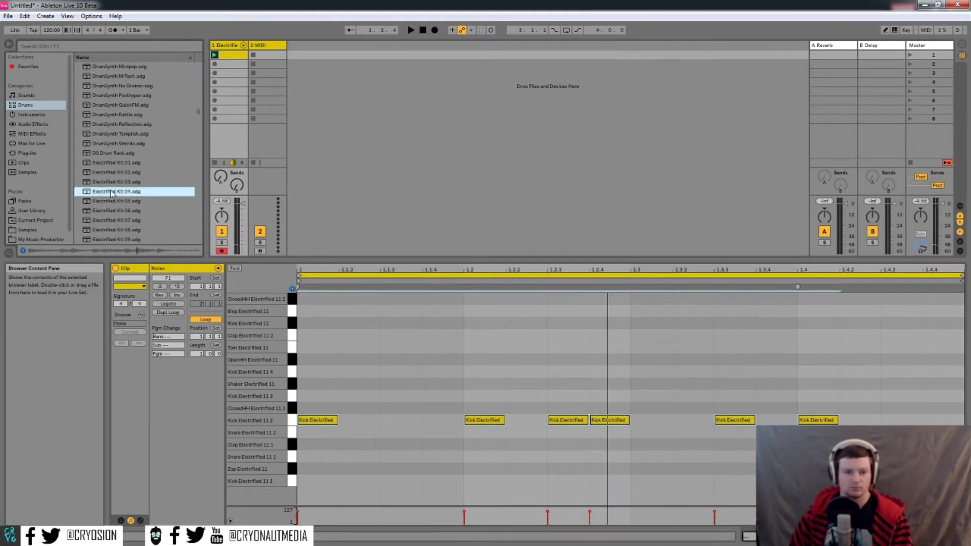
{"action": "left_click", "coordinate": [484, 335]}
{"action": "left_click", "coordinate": [818, 335]}
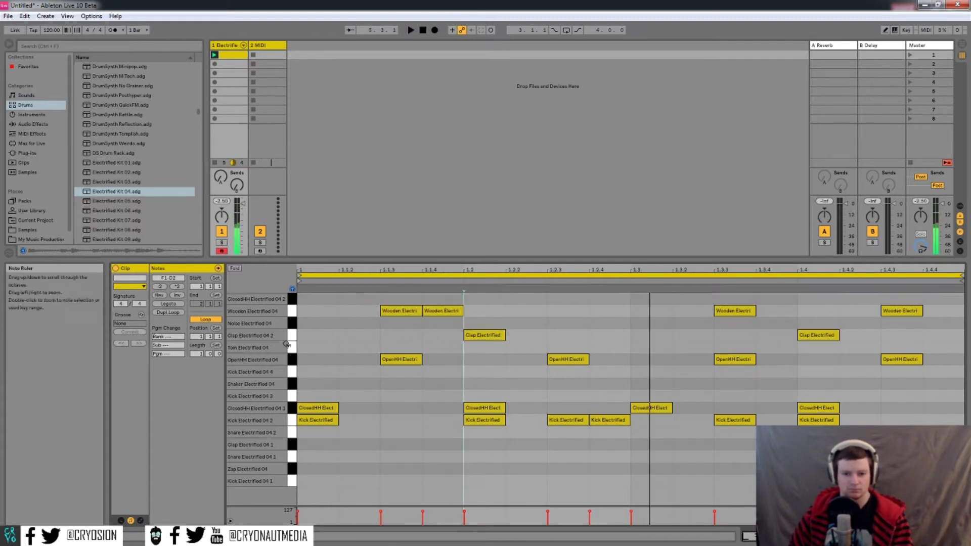
{"action": "key", "text": "shift+Tab"}
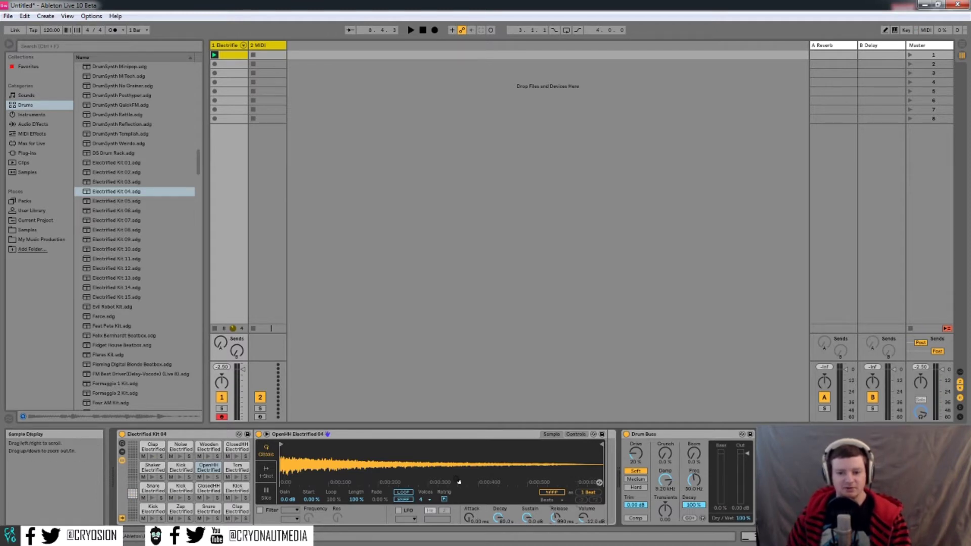
{"action": "key", "text": "space"}
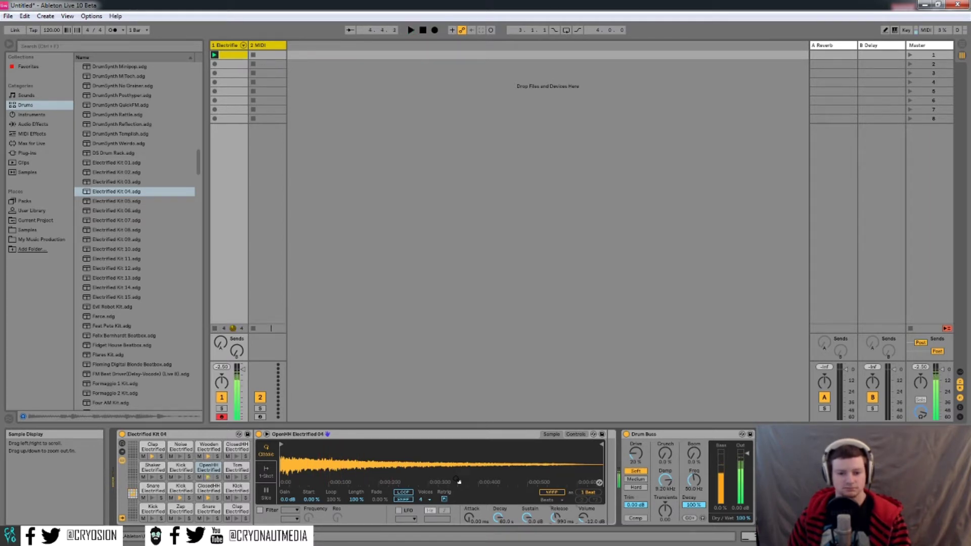
{"action": "double_click", "coordinate": [238, 54]}
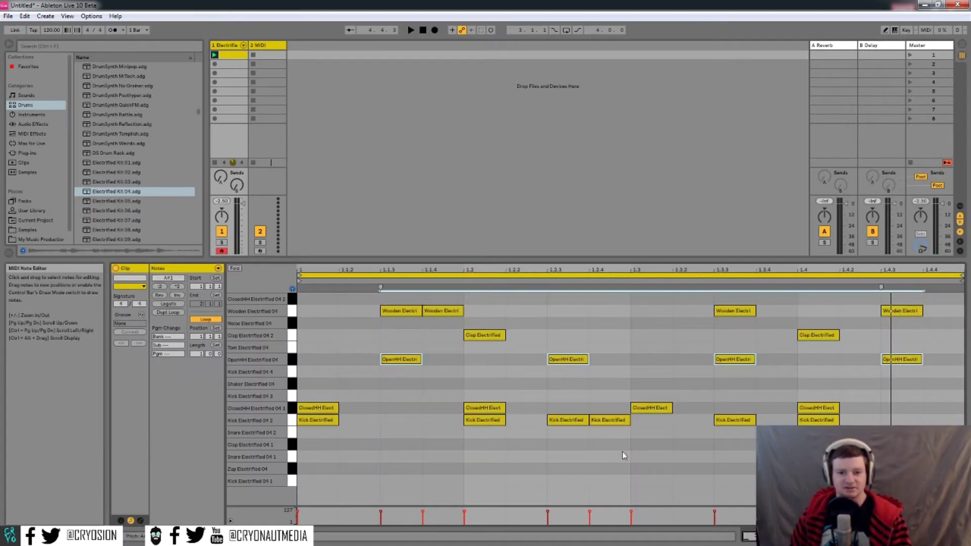
{"action": "double_click", "coordinate": [227, 45]}
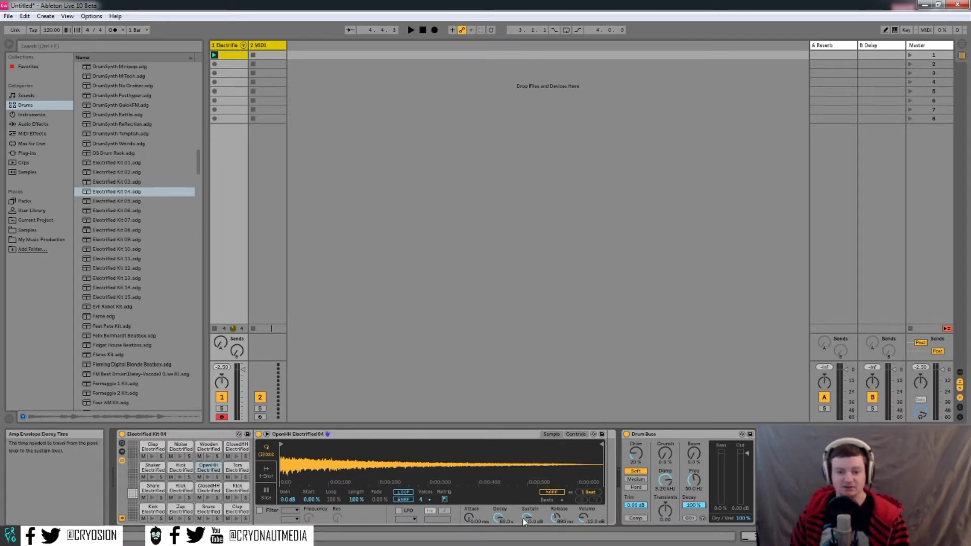
{"action": "left_click", "coordinate": [245, 468]}
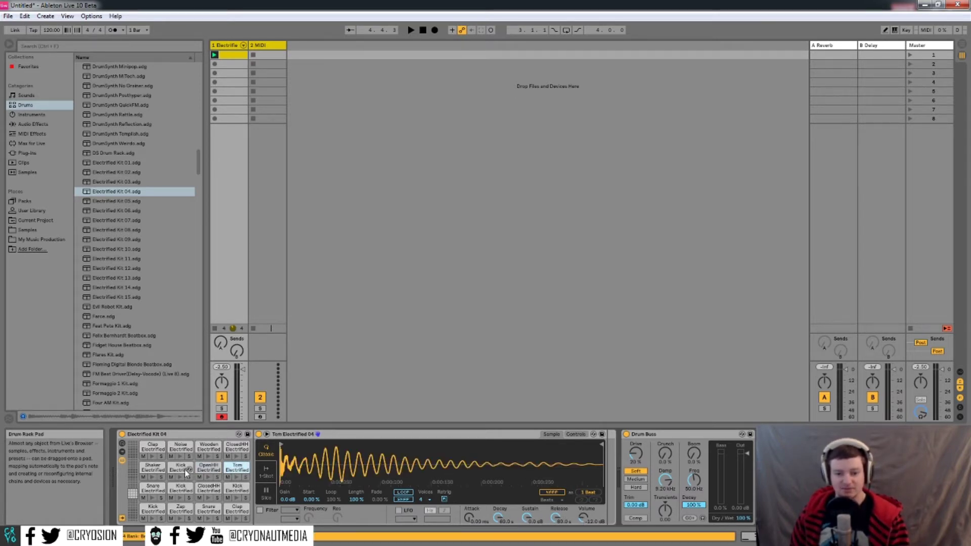
{"action": "left_click", "coordinate": [184, 470]}
{"action": "left_click", "coordinate": [151, 477]}
{"action": "left_click", "coordinate": [208, 467]}
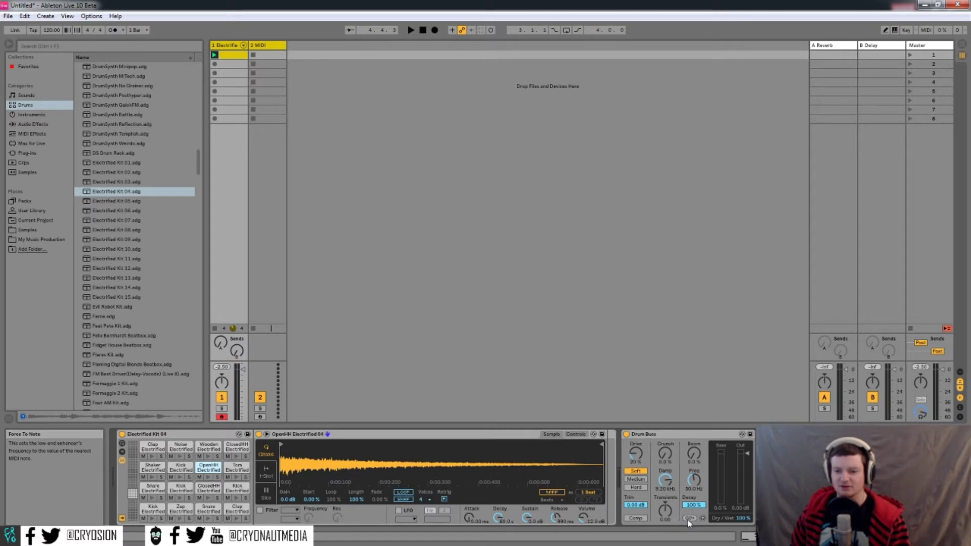
Lower the Drum Buss output gain and switch its distortion type to Hard.
{"action": "left_click_drag", "start_coordinate": [751, 452], "coordinate": [751, 476]}
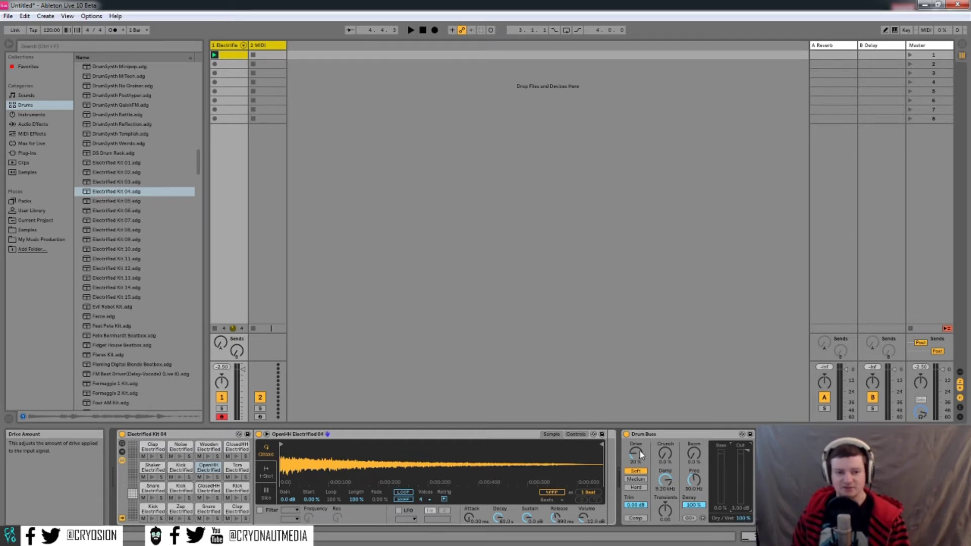
{"action": "left_click", "coordinate": [636, 488]}
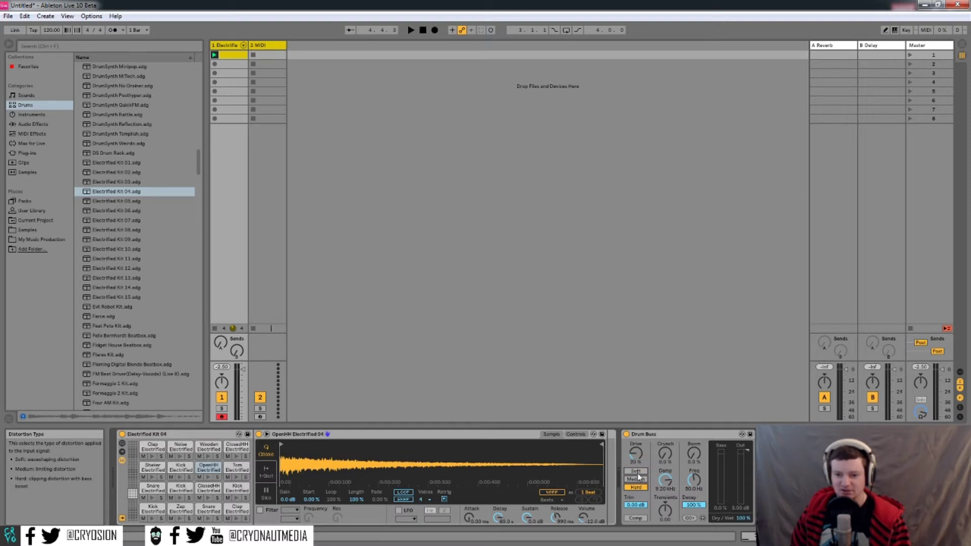
Audition high Drum Buss drive with Hard distortion, then ease drive down and return to Soft.
{"action": "left_click", "coordinate": [636, 471]}
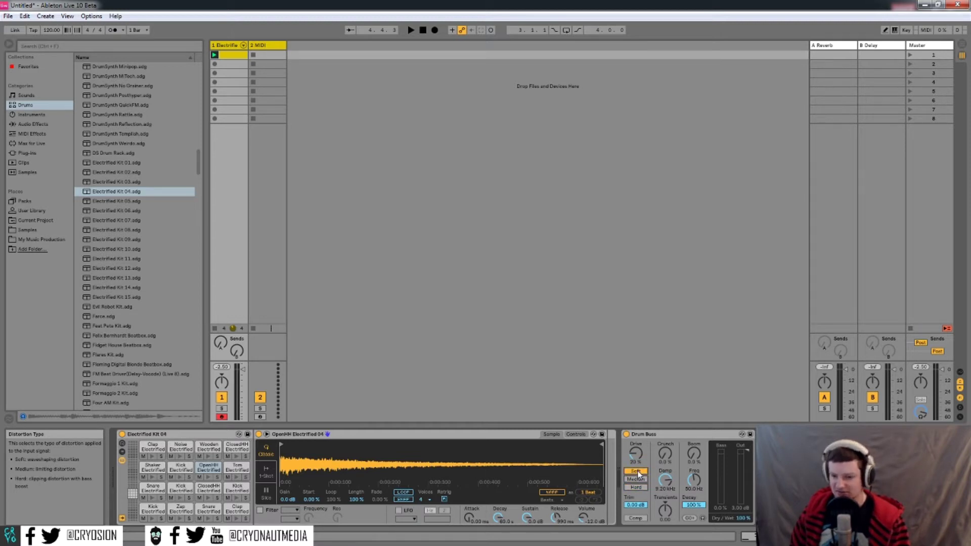
{"action": "key", "text": "space"}
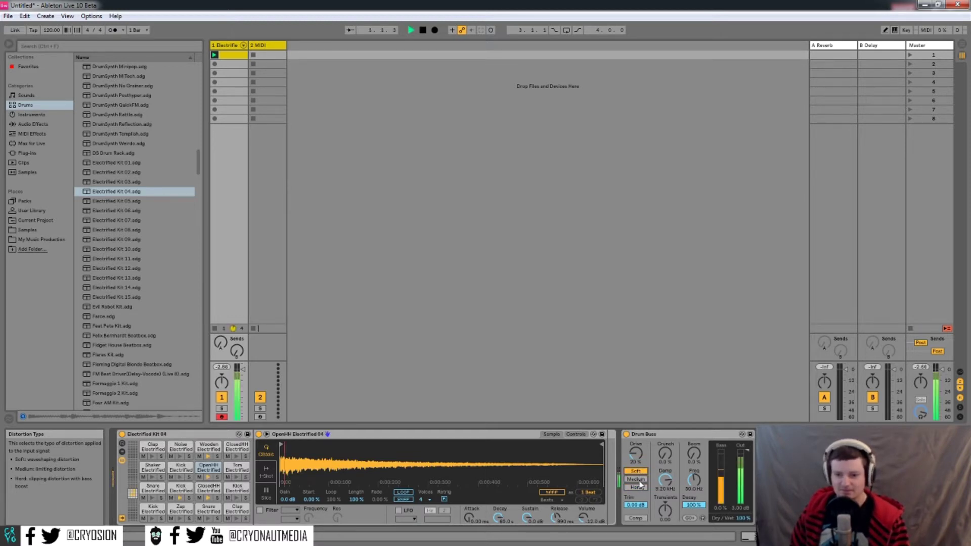
{"action": "mouse_move", "coordinate": [638, 457]}
{"action": "left_mouse_down"}
{"action": "mouse_move", "coordinate": [638, 425]}
{"action": "mouse_move", "coordinate": [638, 449]}
{"action": "left_mouse_up"}
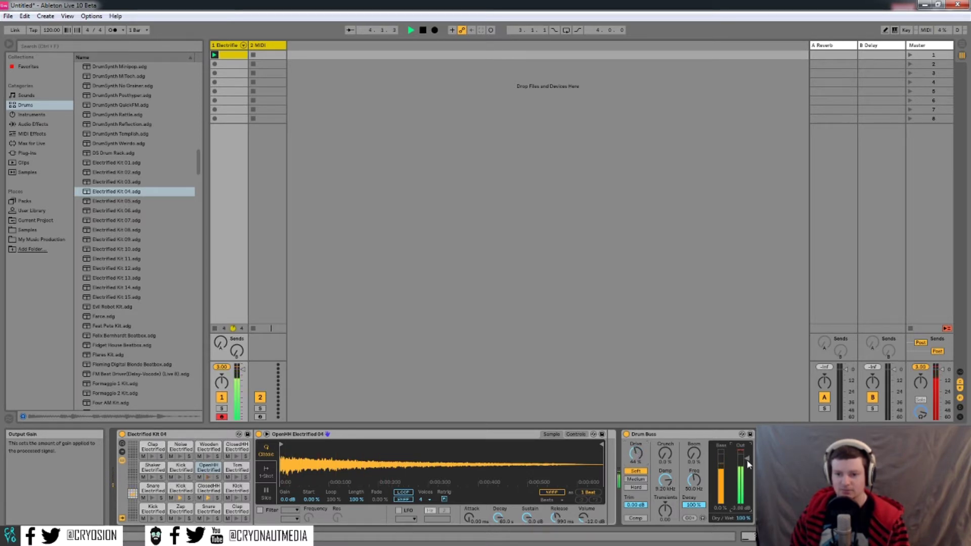
{"action": "left_click_drag", "start_coordinate": [636, 453], "coordinate": [636, 430]}
{"action": "left_click", "coordinate": [636, 487]}
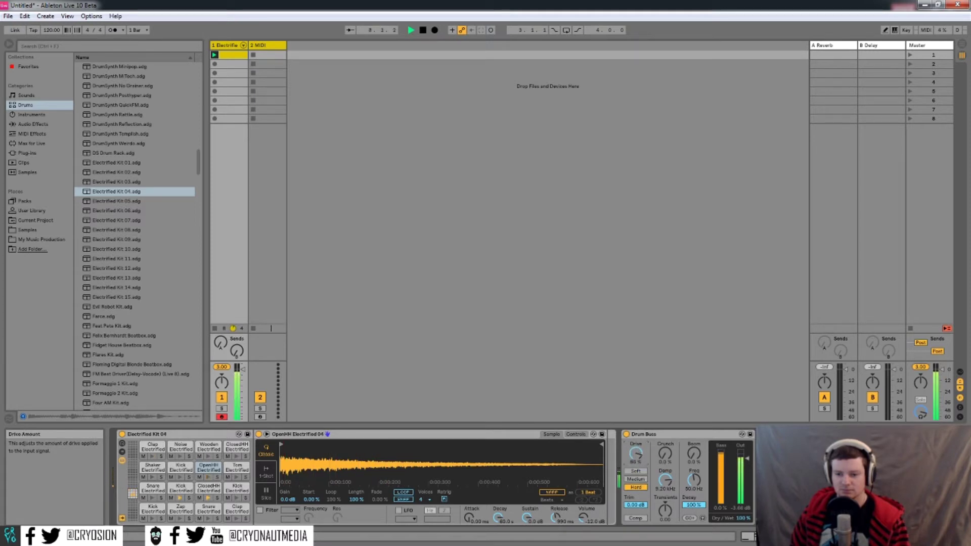
{"action": "left_click_drag", "start_coordinate": [636, 430], "coordinate": [636, 445]}
{"action": "key", "text": "space"}
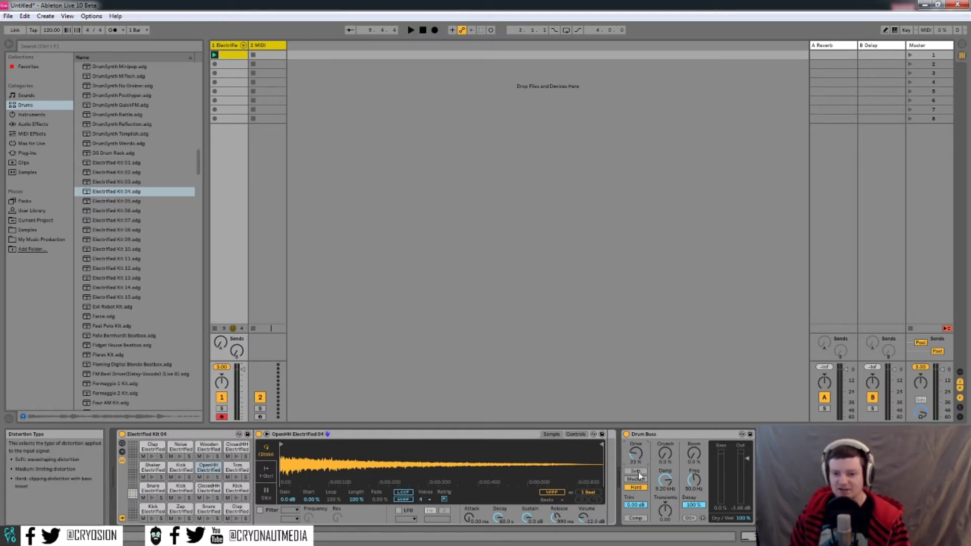
{"action": "left_click", "coordinate": [637, 471]}
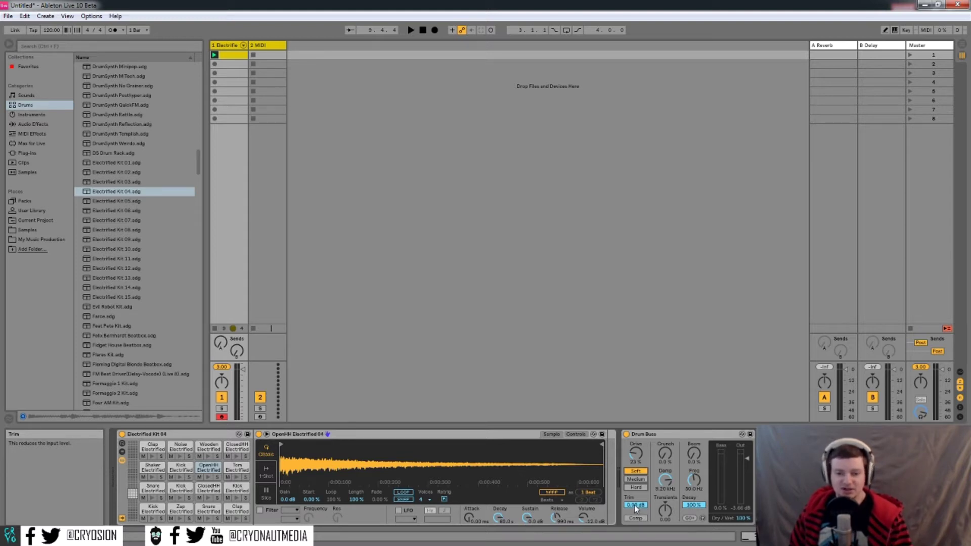
{"action": "left_click_drag", "start_coordinate": [634, 504], "coordinate": [634, 523]}
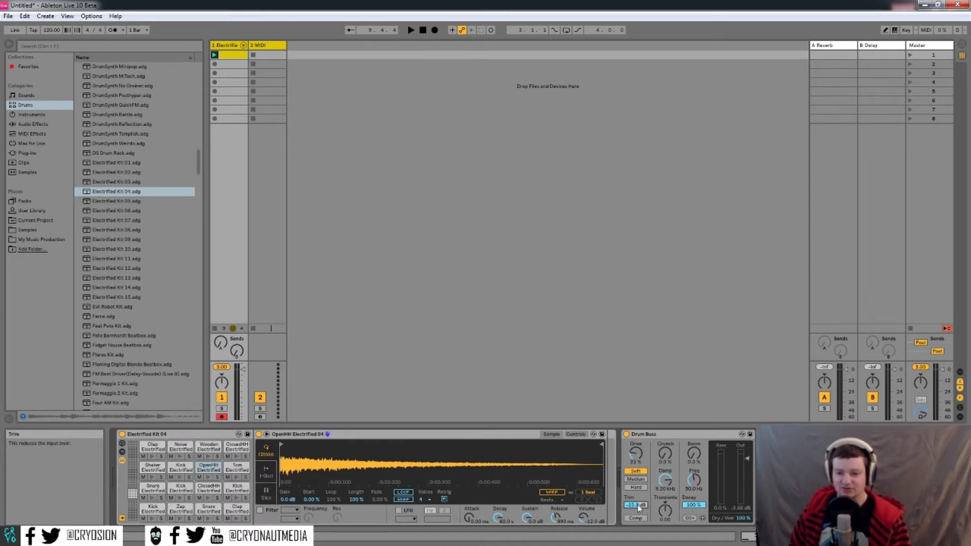
{"action": "scroll", "coordinate": [638, 508], "scroll_direction": "up", "scroll_amount": 2}
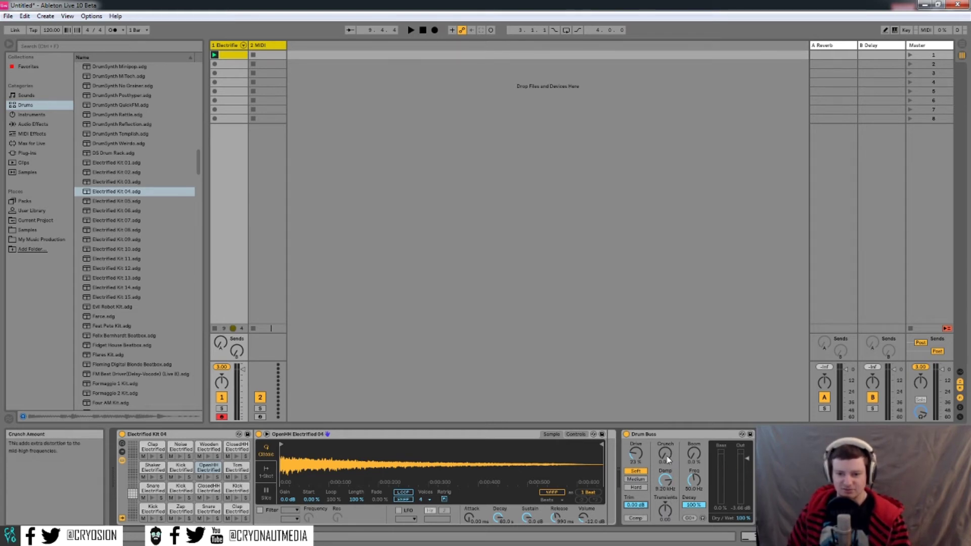
Play the beat, try Crunch and reset it to 0.0 %, then push Crunch to 100 %.
{"action": "key", "text": "space"}
{"action": "mouse_move", "coordinate": [667, 459]}
{"action": "left_mouse_down"}
{"action": "mouse_move", "coordinate": [668, 430]}
{"action": "mouse_move", "coordinate": [667, 463]}
{"action": "left_mouse_up"}
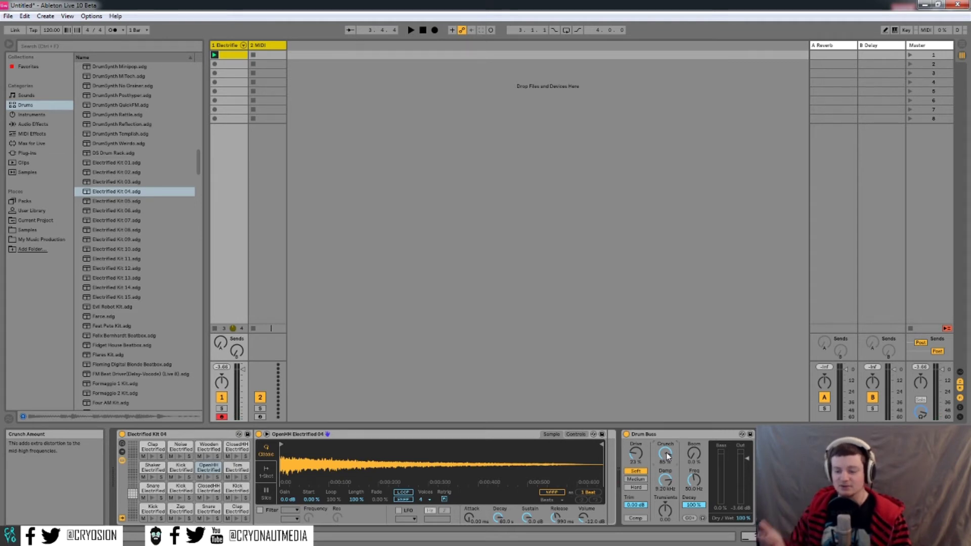
{"action": "left_click_drag", "start_coordinate": [668, 456], "coordinate": [668, 485]}
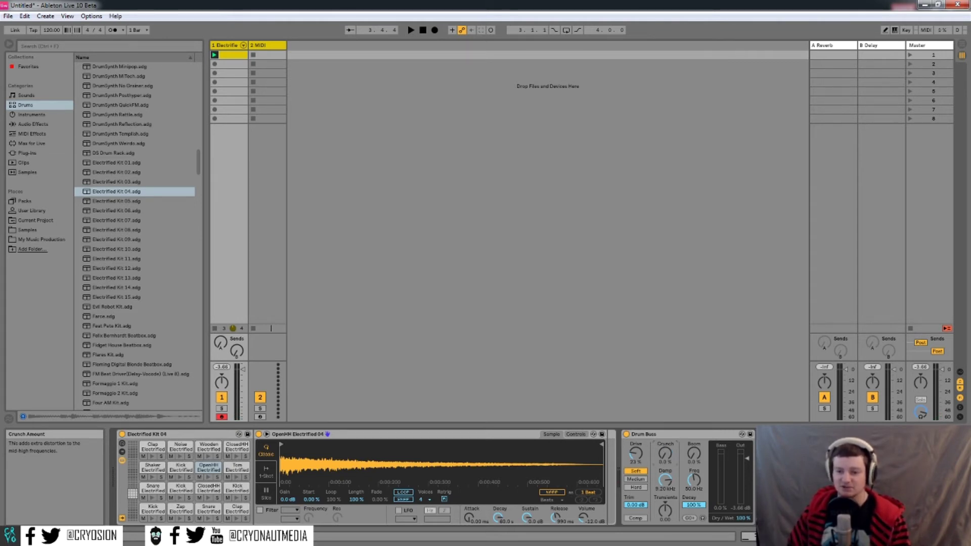
{"action": "key", "text": "space"}
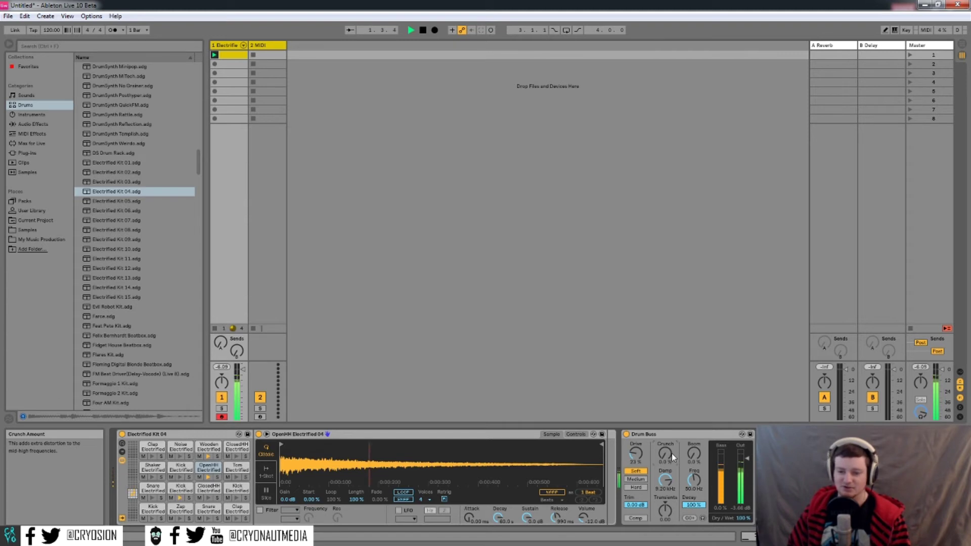
{"action": "left_click_drag", "start_coordinate": [671, 453], "coordinate": [671, 414]}
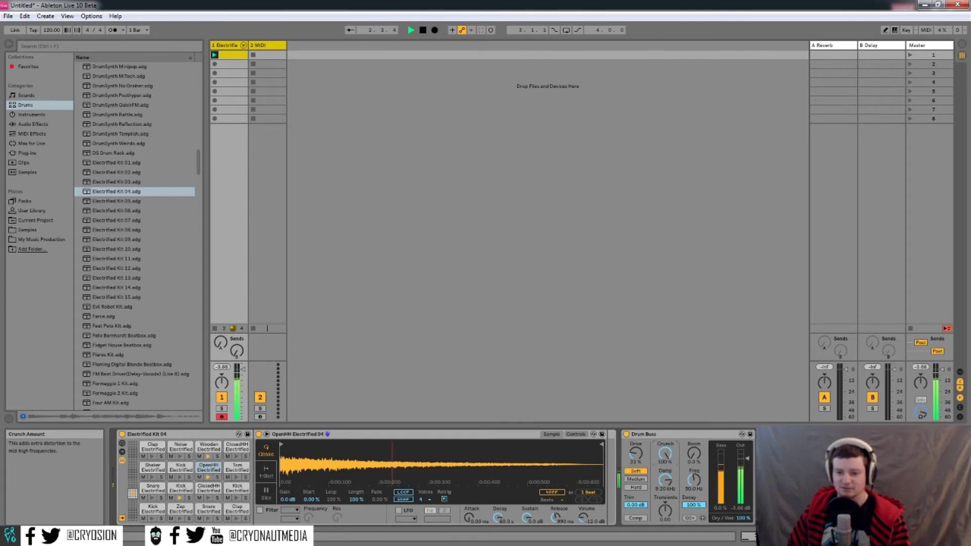
Bring Drum Buss Crunch back to 0 % and restart the beat.
{"action": "left_click_drag", "start_coordinate": [667, 456], "coordinate": [667, 486]}
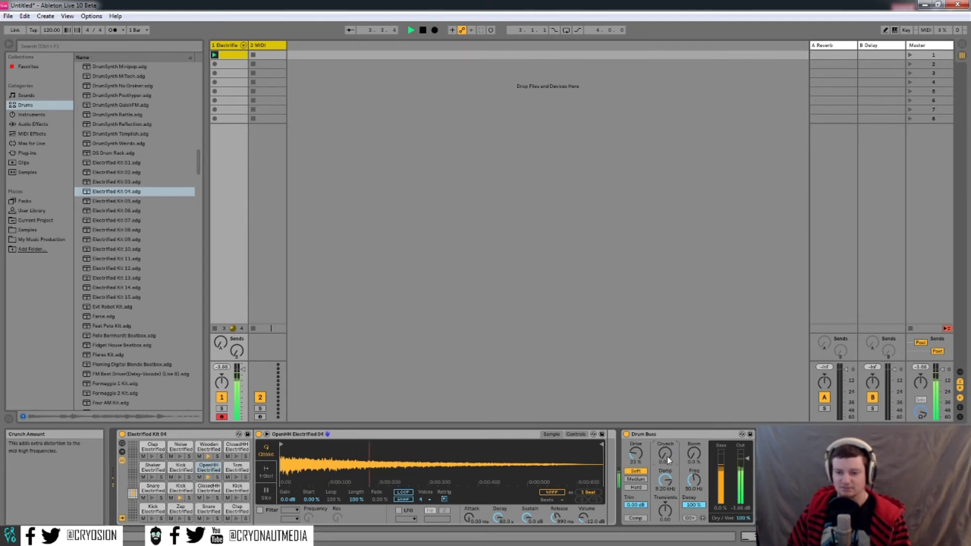
{"action": "key", "text": "space"}
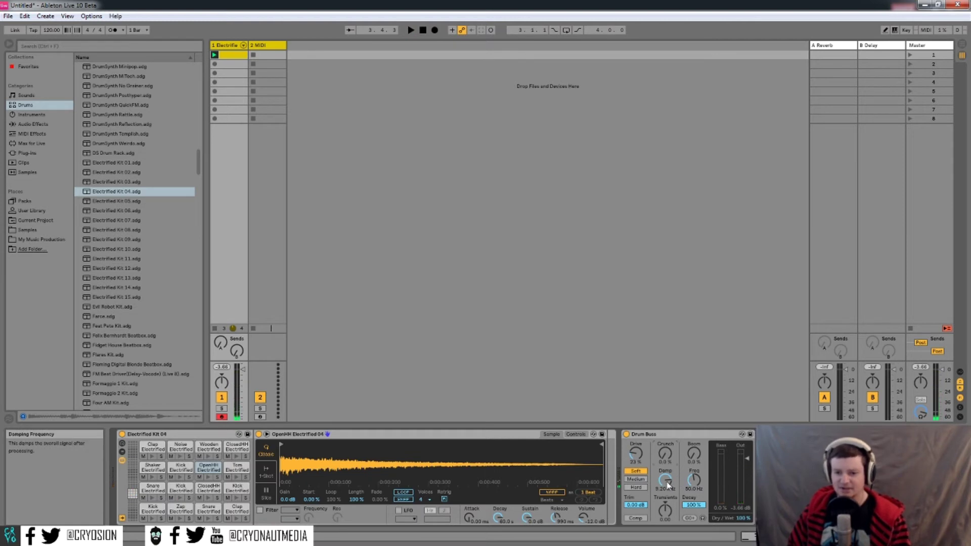
{"action": "key", "text": "space"}
Lower the damping frequency, trying 5.20 kHz before settling at about 2.98 kHz.
{"action": "mouse_move", "coordinate": [668, 485]}
{"action": "left_mouse_down"}
{"action": "mouse_move", "coordinate": [667, 506]}
{"action": "mouse_move", "coordinate": [670, 485]}
{"action": "left_mouse_up"}
{"action": "key", "text": "space"}
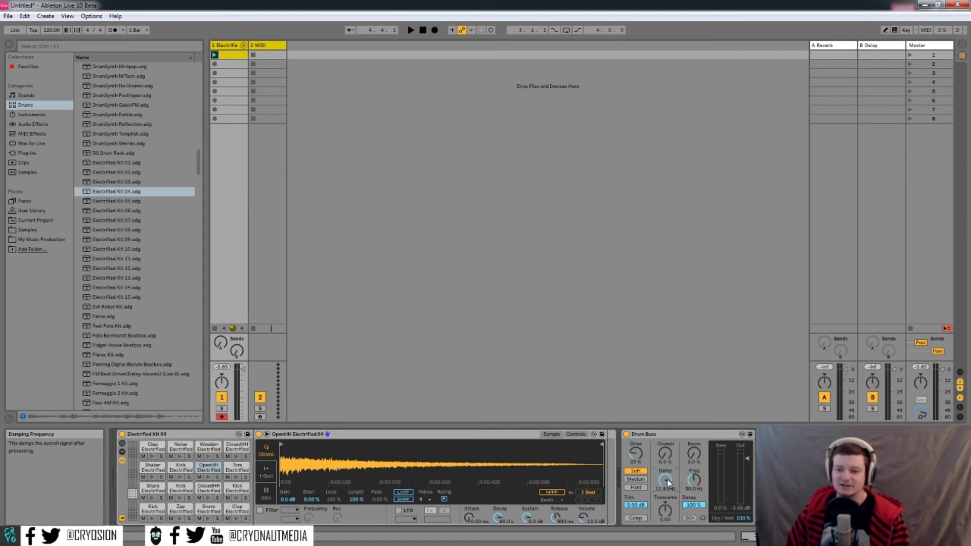
{"action": "left_click_drag", "start_coordinate": [668, 483], "coordinate": [666, 493]}
{"action": "key", "text": "space"}
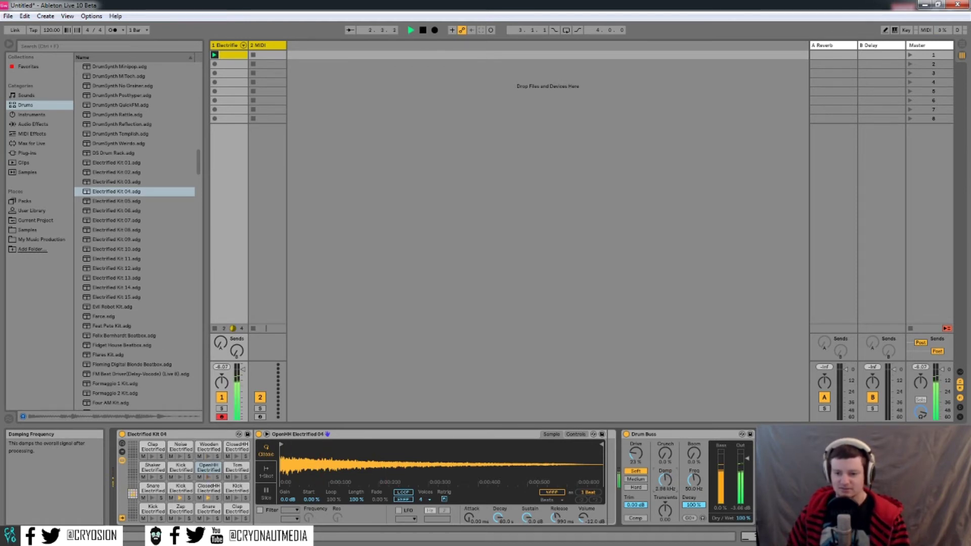
{"action": "left_click_drag", "start_coordinate": [668, 483], "coordinate": [668, 480]}
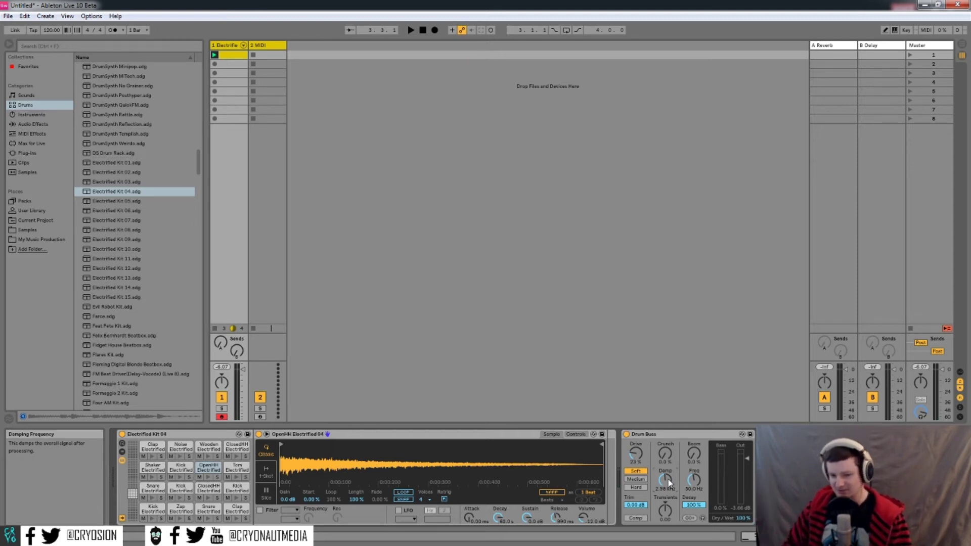
Open damping fully to 20.0 kHz and audition a higher transient amount.
{"action": "left_click_drag", "start_coordinate": [668, 483], "coordinate": [669, 455]}
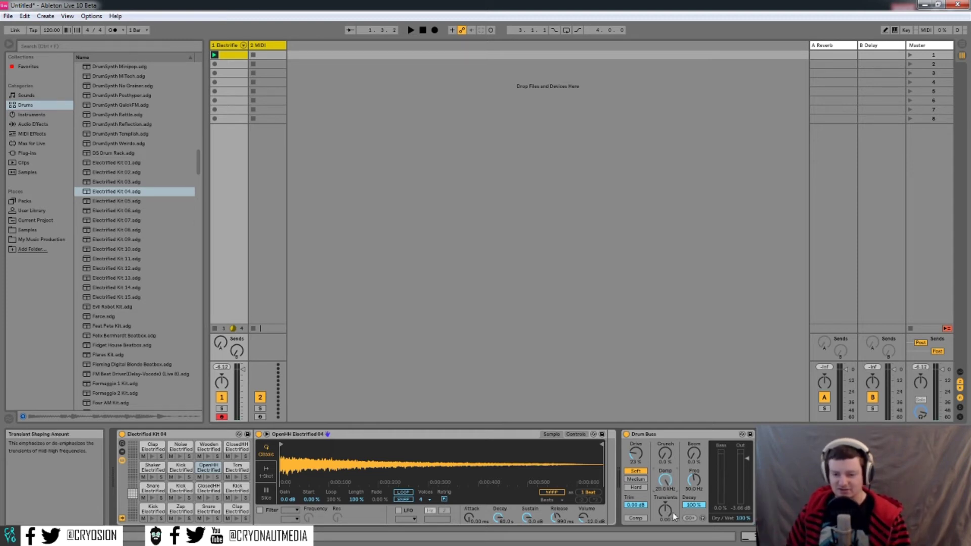
{"action": "key", "text": "space"}
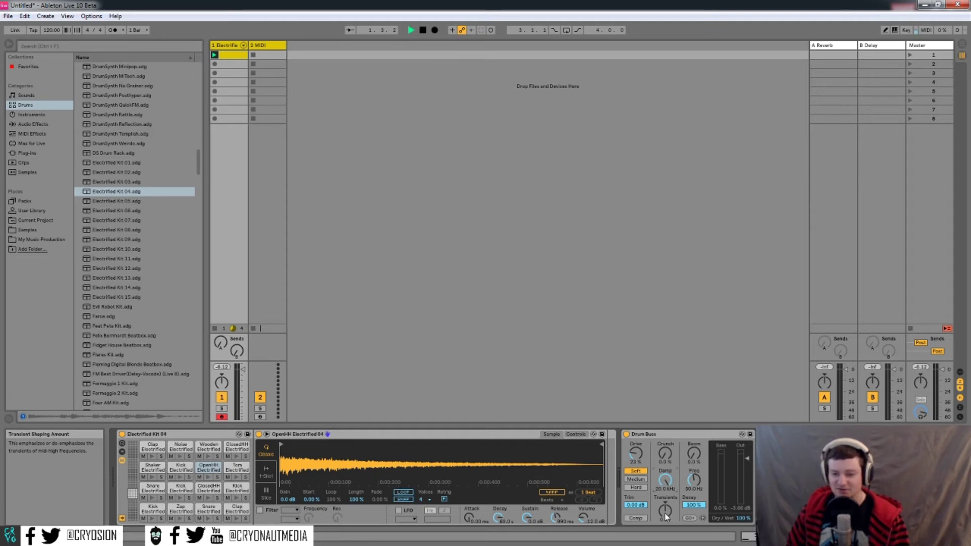
{"action": "mouse_move", "coordinate": [664, 513]}
{"action": "left_mouse_down"}
{"action": "mouse_move", "coordinate": [664, 521]}
{"action": "mouse_move", "coordinate": [664, 510]}
{"action": "left_mouse_up"}
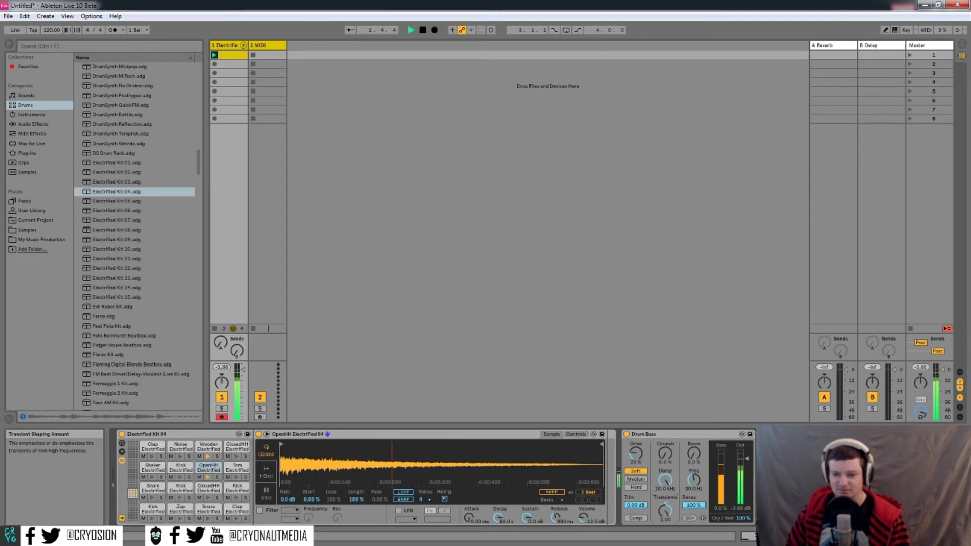
{"action": "key", "text": "space"}
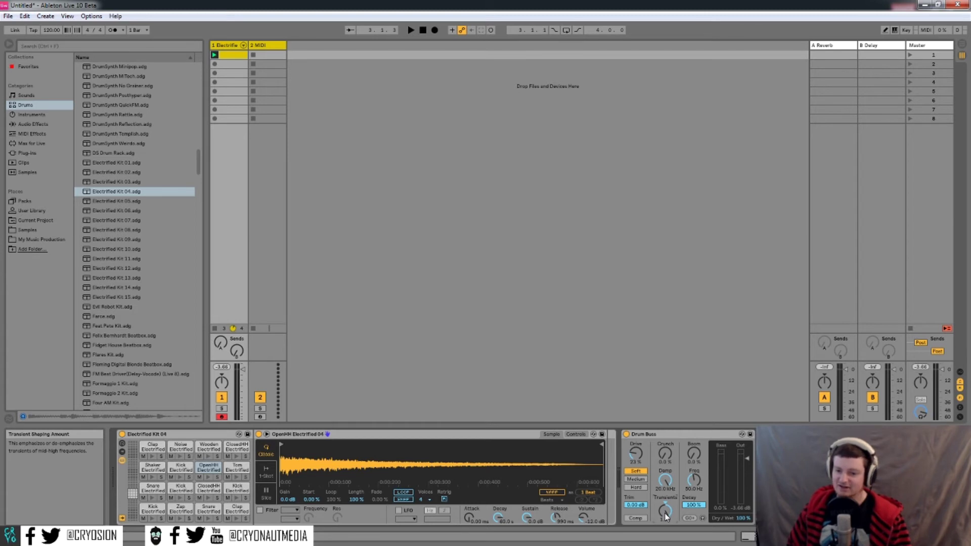
{"action": "key", "text": "space"}
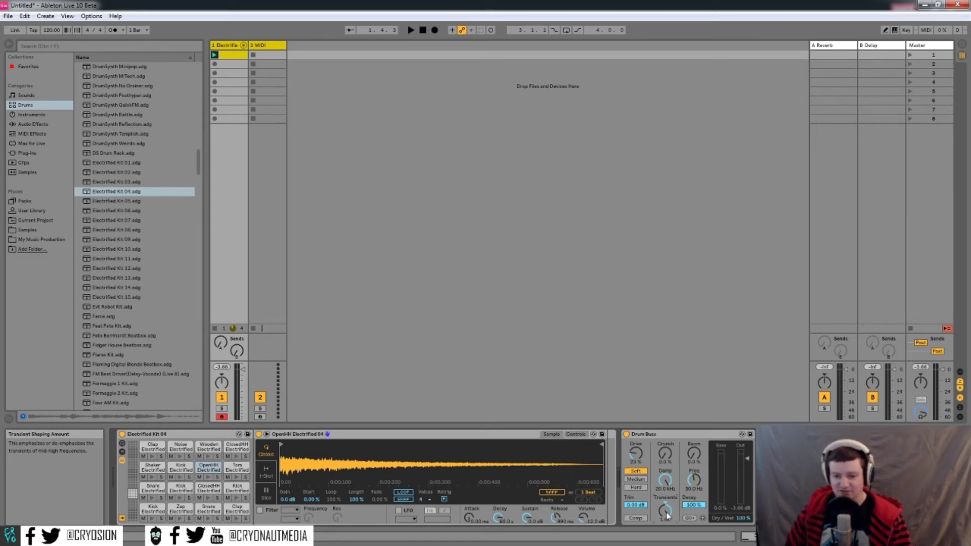
Audition transient shaping at its minimum -1.00, then reset it to 0.00.
{"action": "key", "text": "space"}
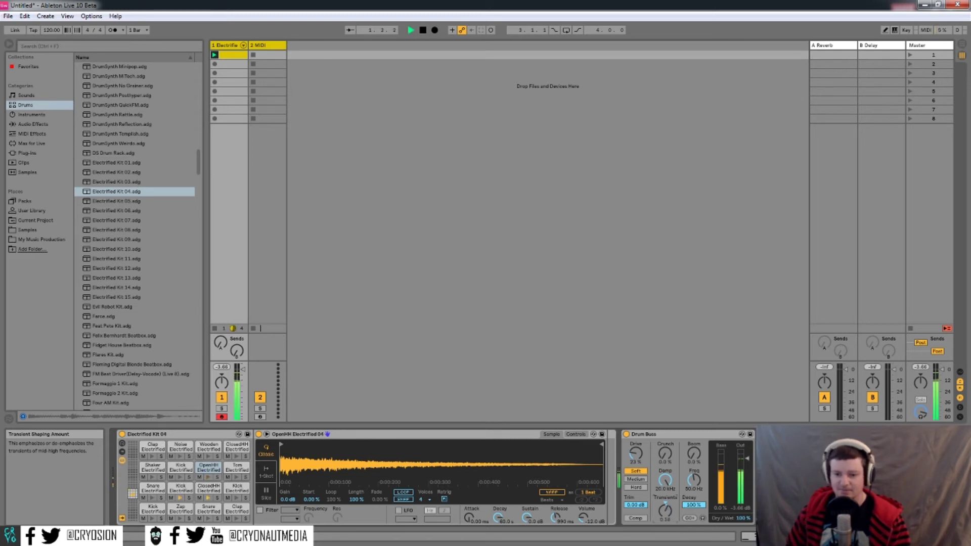
{"action": "left_click_drag", "start_coordinate": [666, 516], "coordinate": [666, 515]}
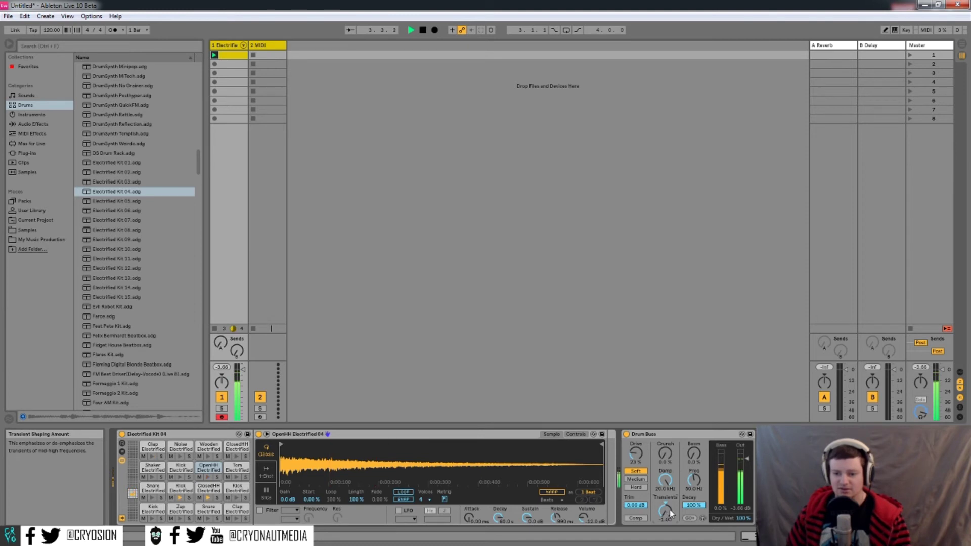
{"action": "key", "text": "space"}
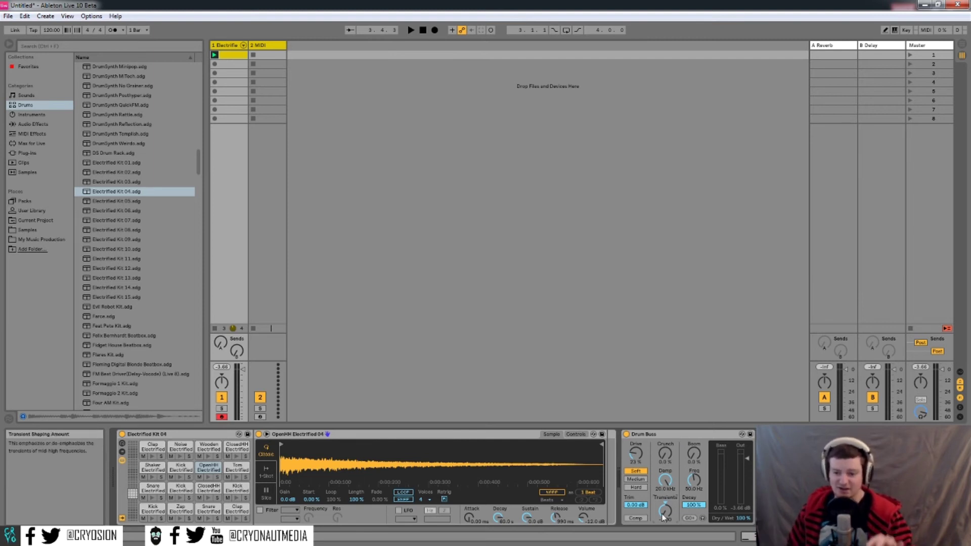
{"action": "left_click_drag", "start_coordinate": [663, 517], "coordinate": [662, 543]}
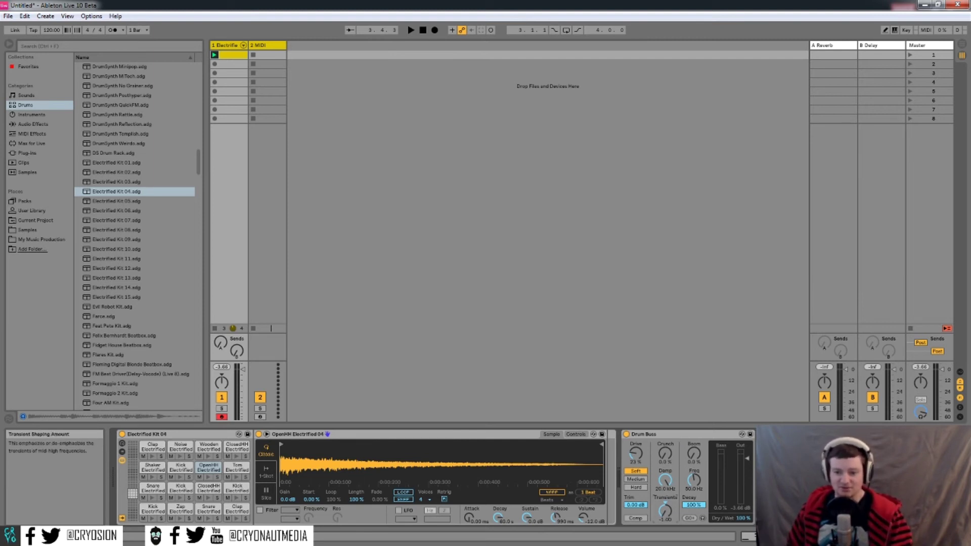
{"action": "double_click", "coordinate": [670, 513]}
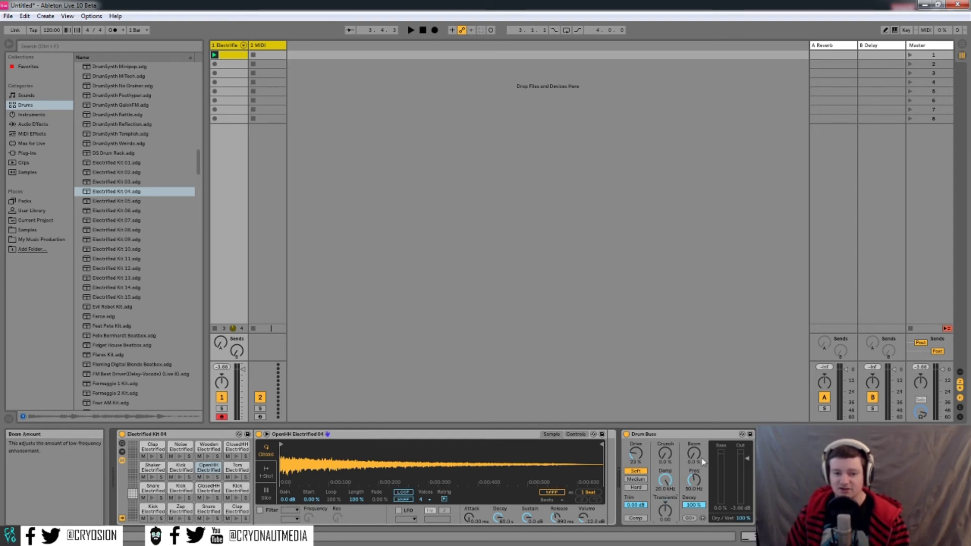
Play the beat and raise the Drum Buss Boom amount to about 48 %.
{"action": "key", "text": "space"}
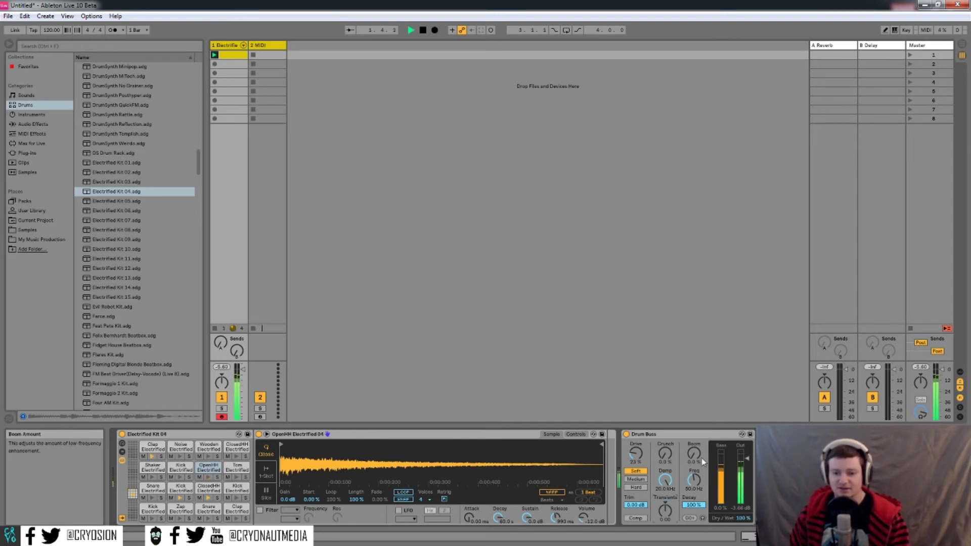
{"action": "key", "text": "space"}
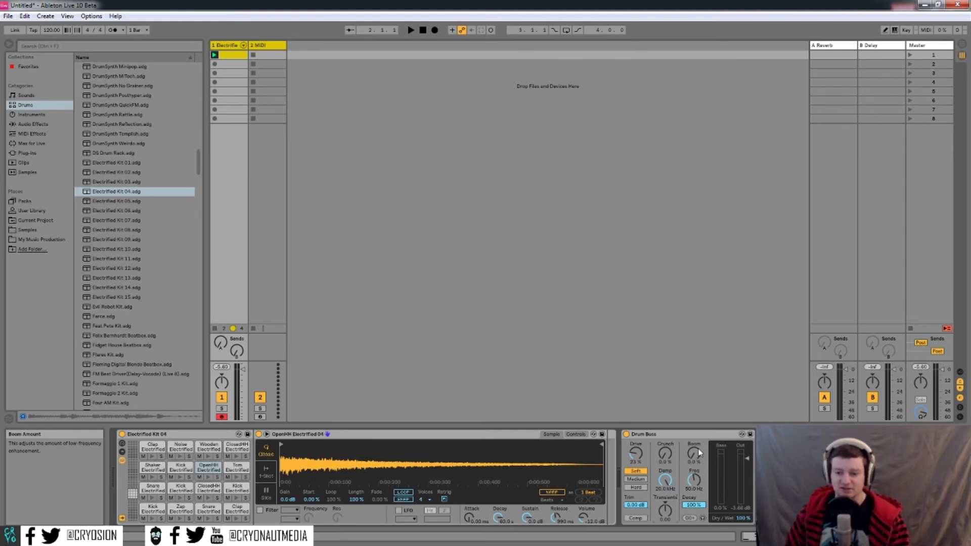
{"action": "key", "text": "space"}
{"action": "mouse_move", "coordinate": [694, 454]}
{"action": "left_mouse_down"}
{"action": "mouse_move", "coordinate": [694, 435]}
{"action": "mouse_move", "coordinate": [694, 445]}
{"action": "left_mouse_up"}
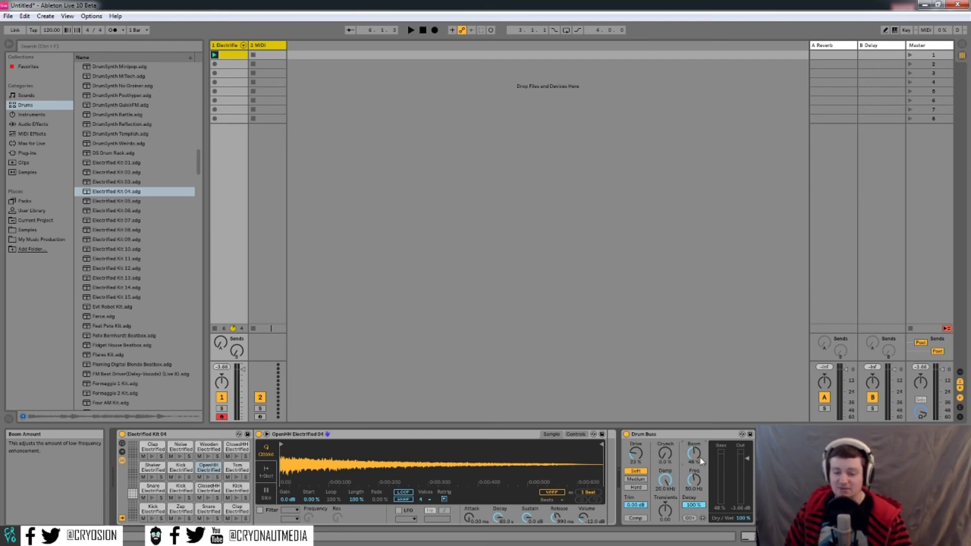
Tune the Boom frequency to about 55.7 Hz while the beat plays.
{"action": "left_click_drag", "start_coordinate": [693, 480], "coordinate": [694, 474]}
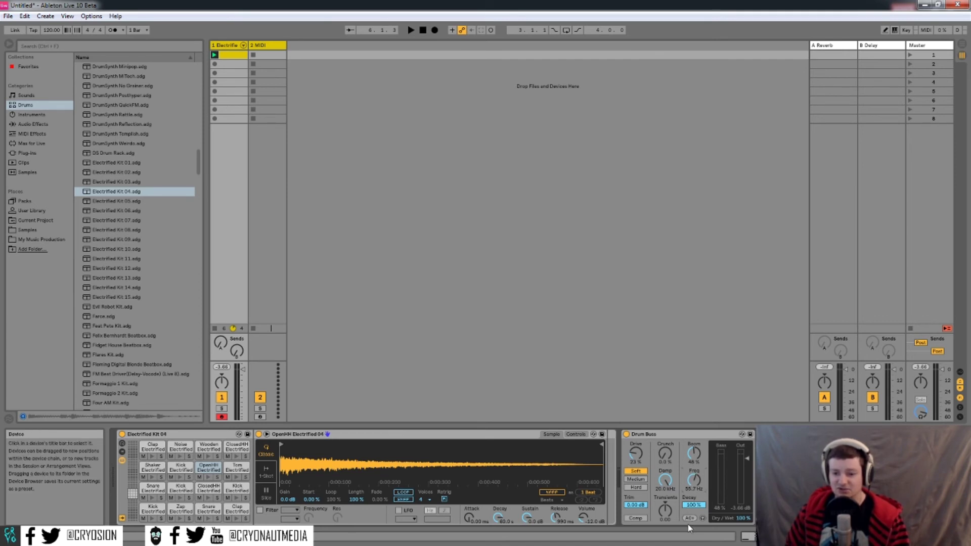
{"action": "left_click_drag", "start_coordinate": [696, 478], "coordinate": [695, 478]}
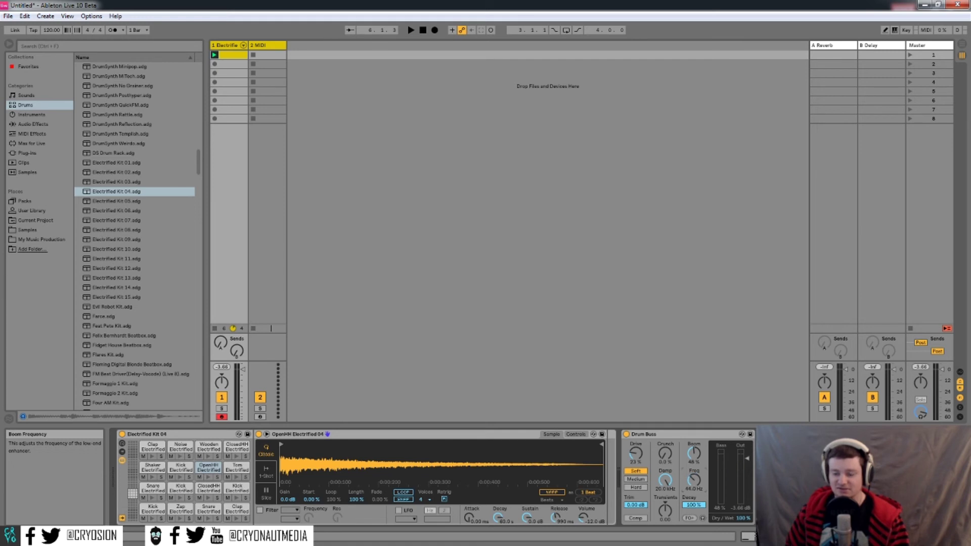
{"action": "key", "text": "space"}
{"action": "left_click_drag", "start_coordinate": [695, 478], "coordinate": [695, 483]}
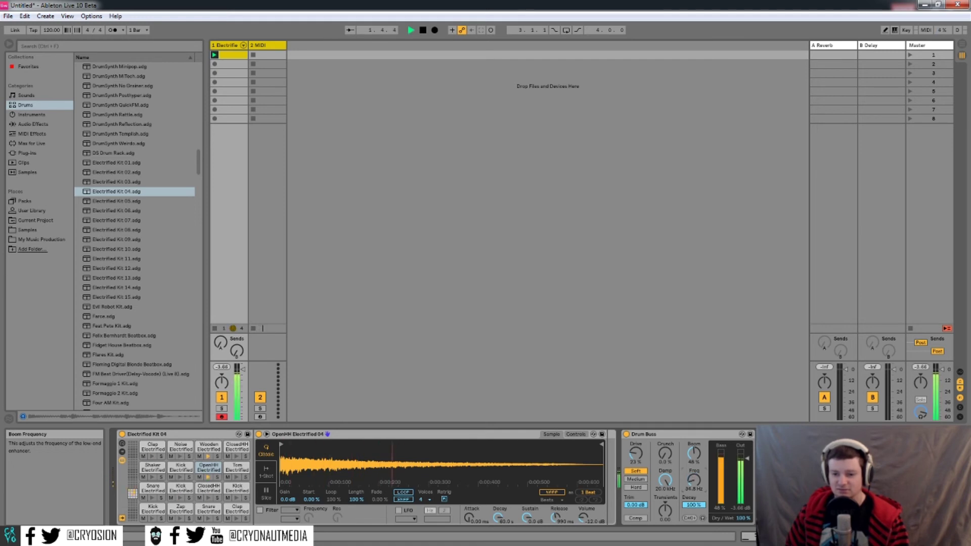
{"action": "left_click_drag", "start_coordinate": [695, 483], "coordinate": [696, 475]}
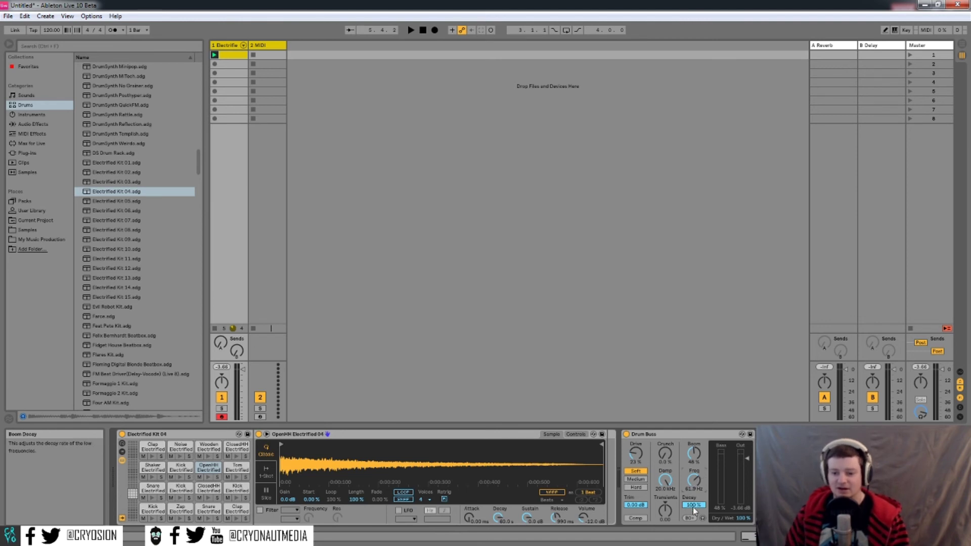
Shorten Boom decay to 22 % and lower the Drum Buss output to -13.3 dB.
{"action": "left_click_drag", "start_coordinate": [694, 511], "coordinate": [698, 535]}
{"action": "key", "text": "space"}
{"action": "left_click_drag", "start_coordinate": [693, 480], "coordinate": [694, 483]}
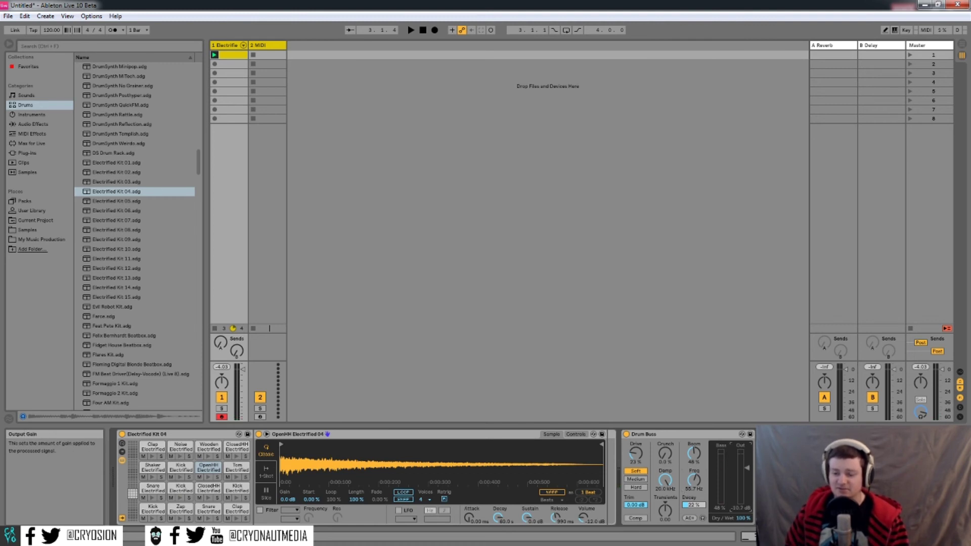
{"action": "left_click_drag", "start_coordinate": [747, 467], "coordinate": [747, 472]}
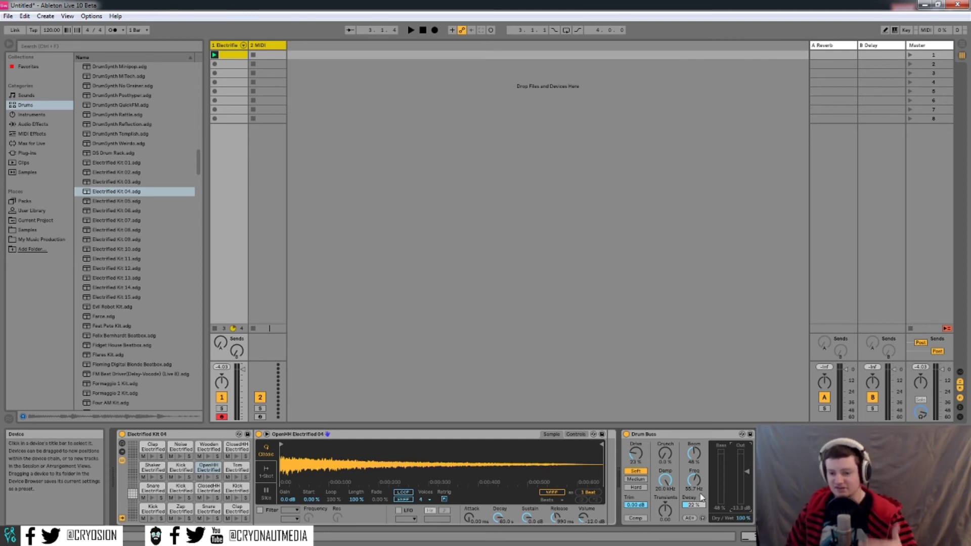
Set Drum Buss Dry/Wet to 50 % and play the beat to hear the blend.
{"action": "left_click_drag", "start_coordinate": [747, 519], "coordinate": [747, 524]}
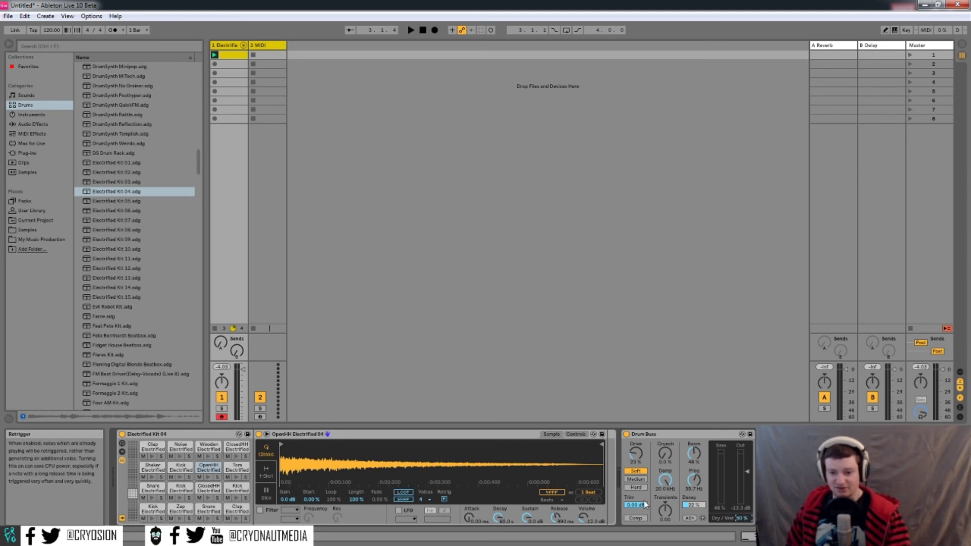
{"action": "key", "text": "space"}
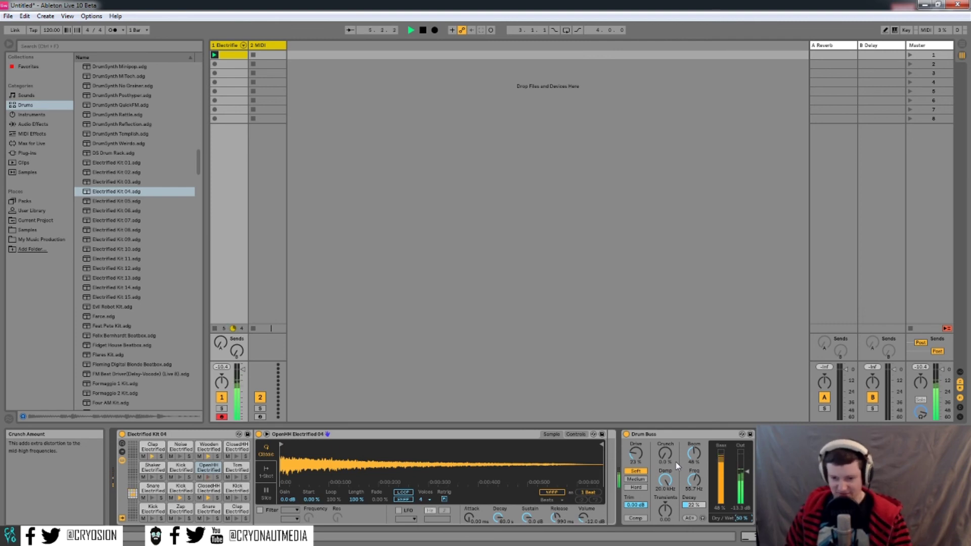
{"action": "key", "text": "space"}
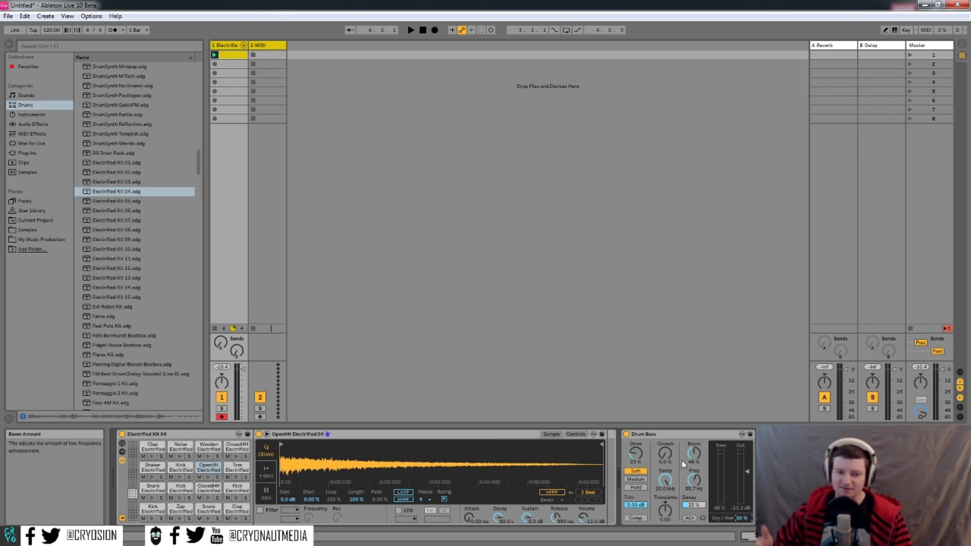
Select the Tom Electrified 04 pad in the Drum Rack to show its sample in Simpler.
{"action": "left_click", "coordinate": [231, 466]}
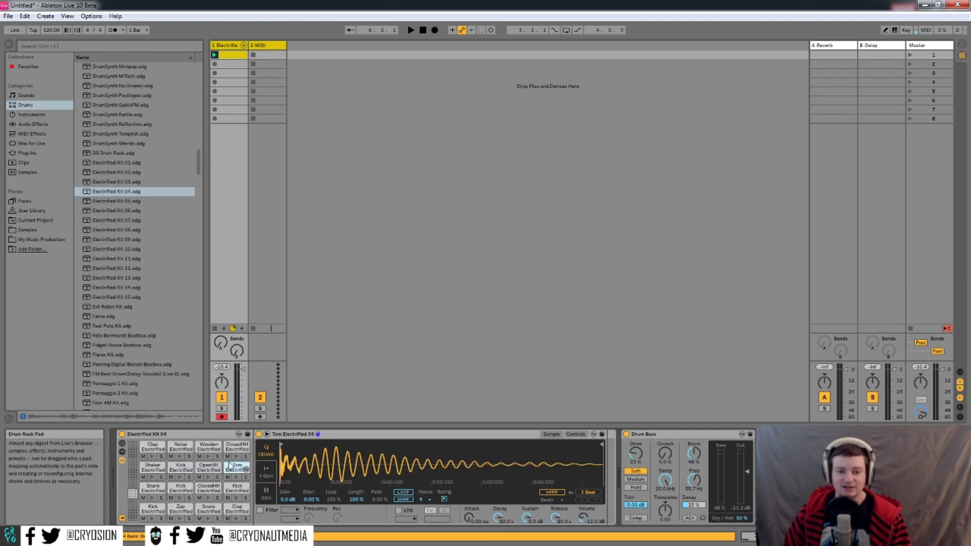